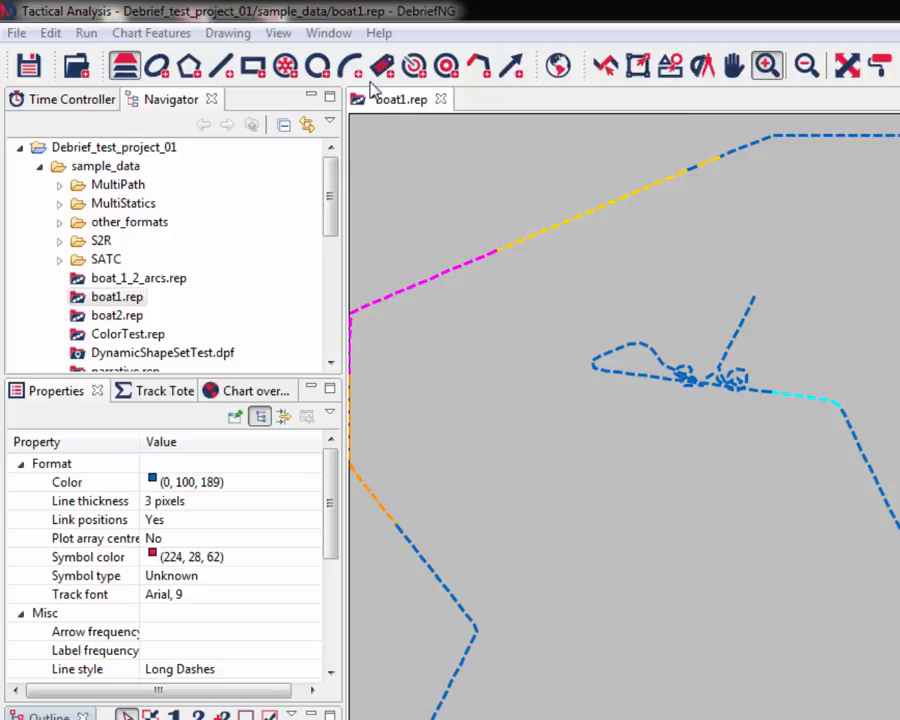
# Save the boat1.rep plot as boat1.dpf in the Debrief_test_project_01 folder.
pyautogui.click(16, 34)
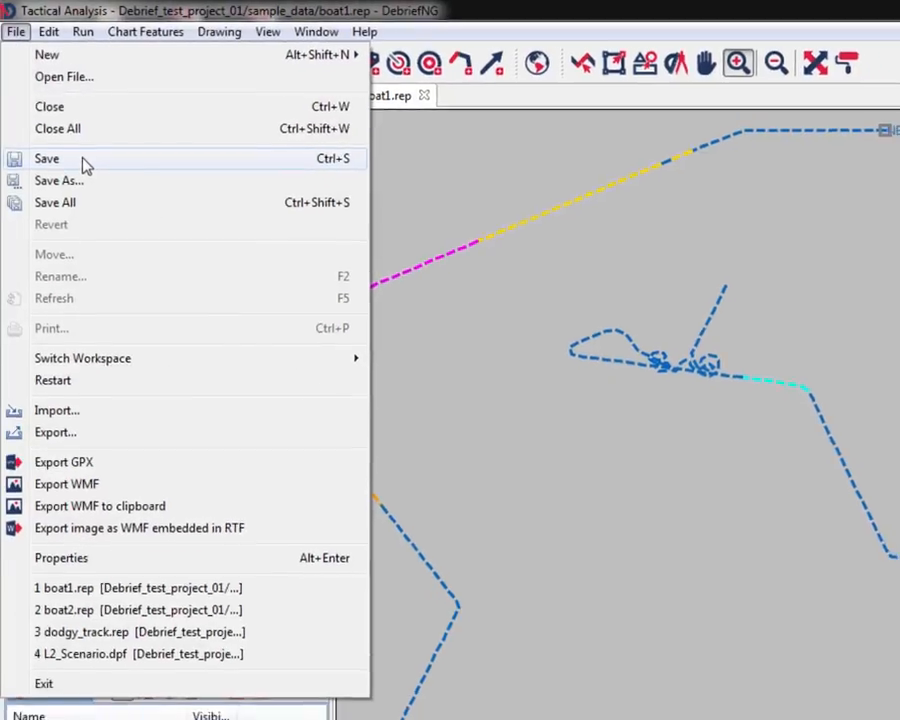
pyautogui.click(87, 168)
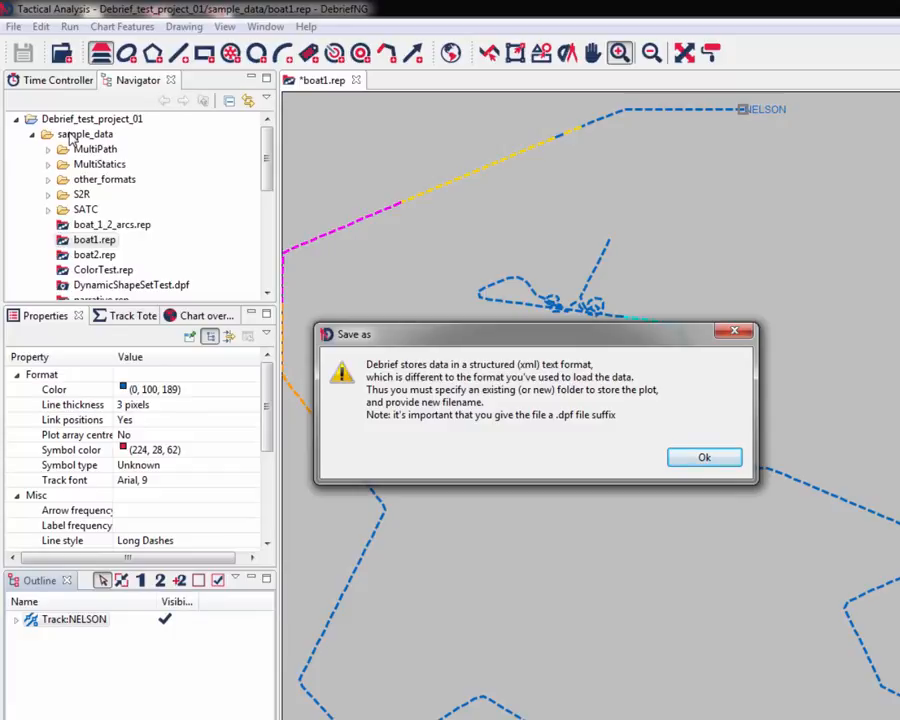
pyautogui.click(714, 461)
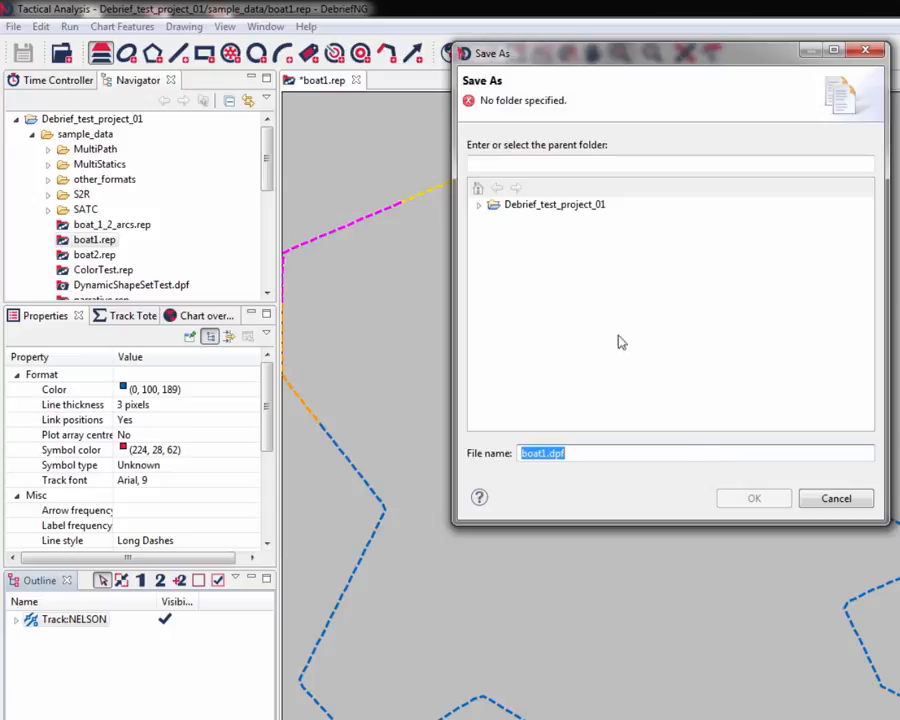
pyautogui.click(553, 206)
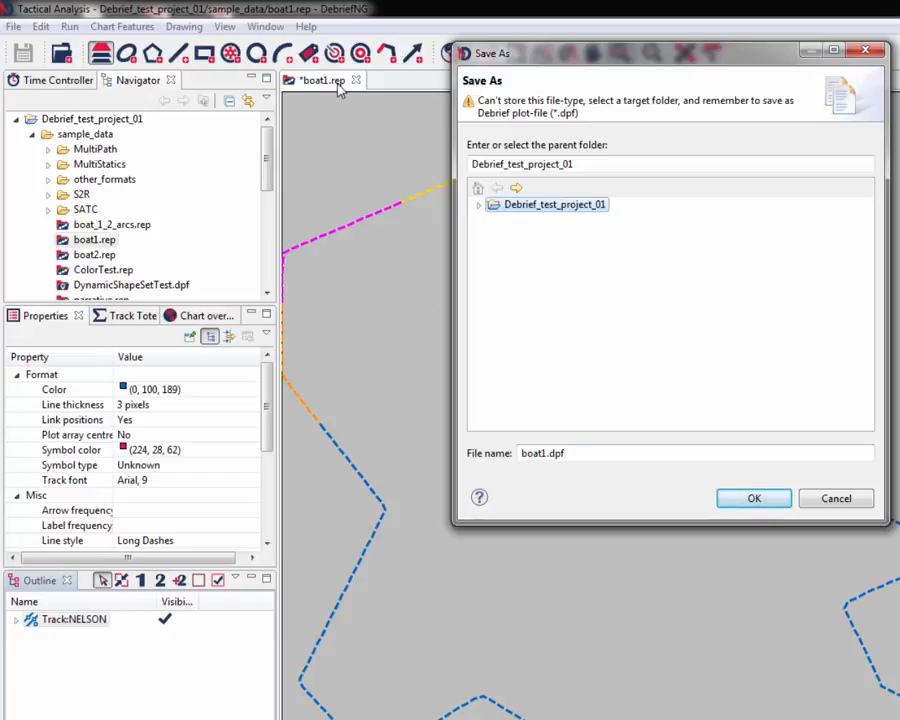
pyautogui.click(580, 453)
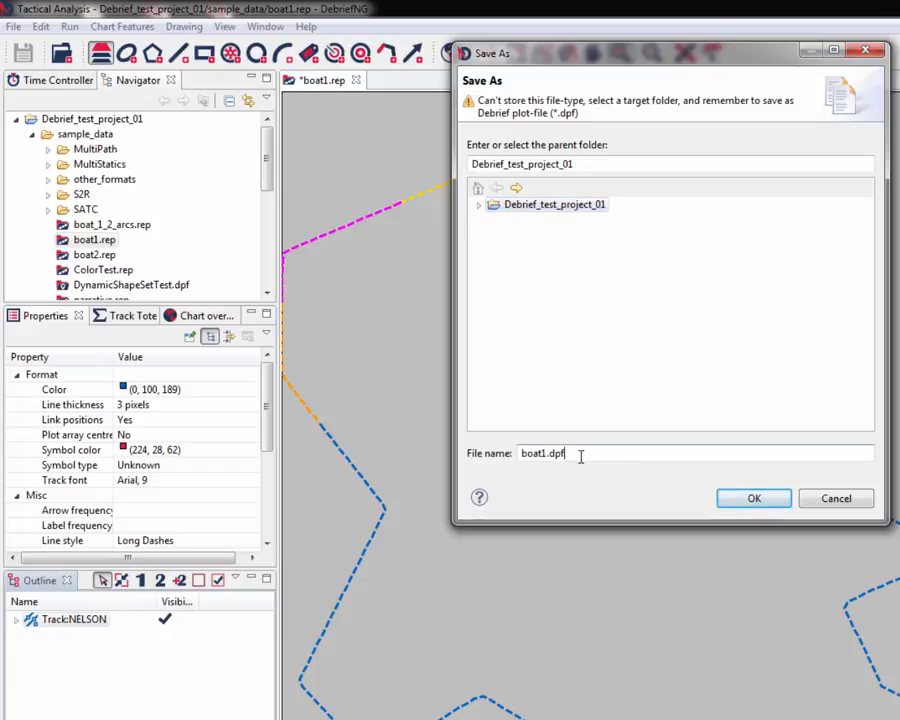
pyautogui.click(756, 499)
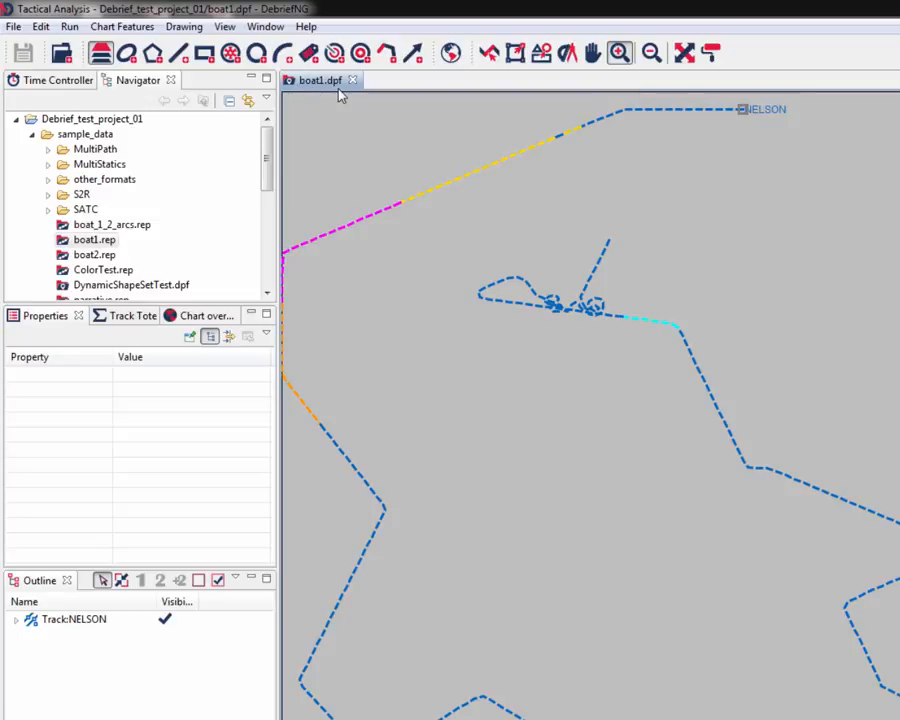
pyautogui.hotkey('ctrl', 's')
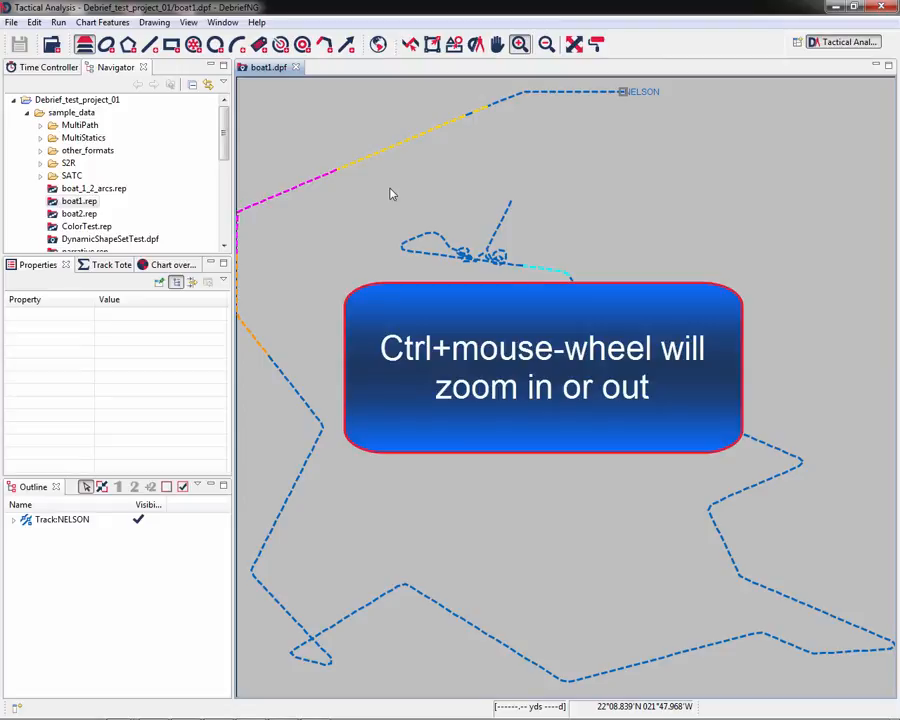
pyautogui.scroll(-2, 390, 192)
pyautogui.scroll(2, 390, 193)
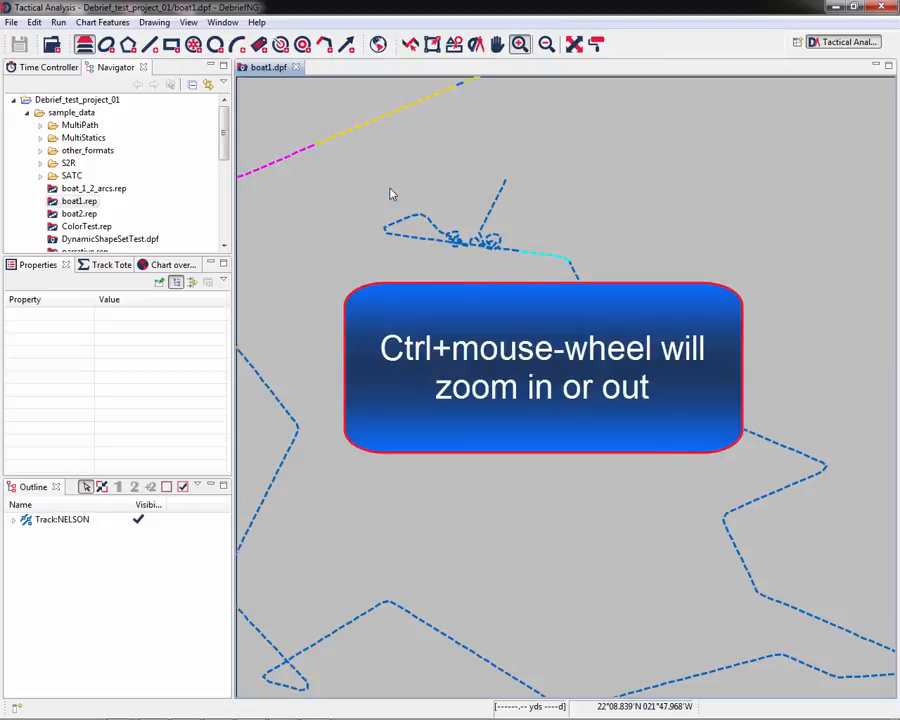
pyautogui.scroll(-1, 390, 193)
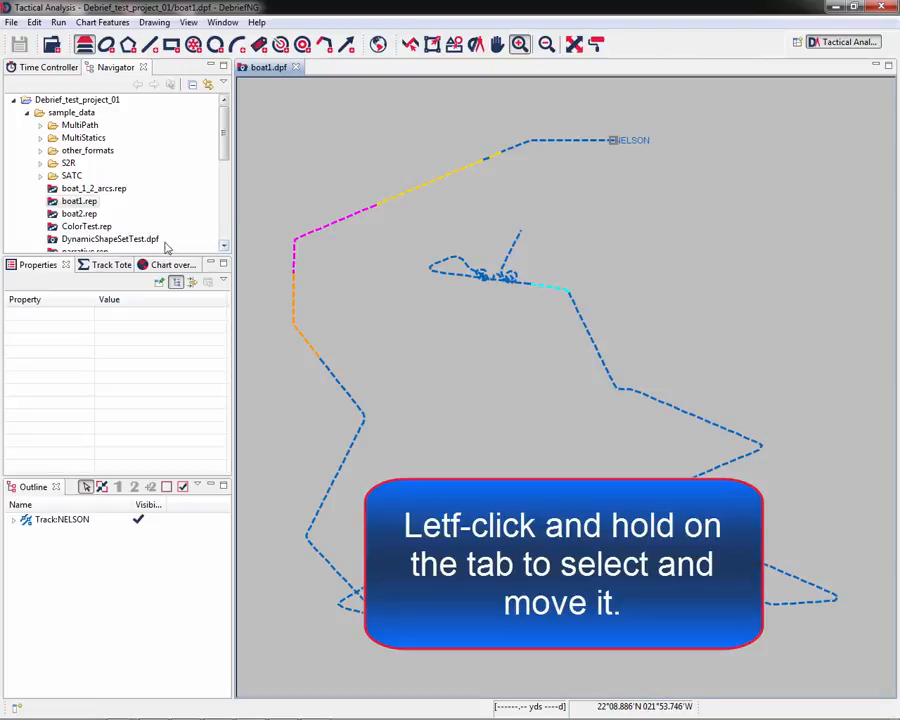
# Open boat2.rep from the sample_data folder, importing its track in Over The Ground (OTG) mode.
pyautogui.click(75, 215)
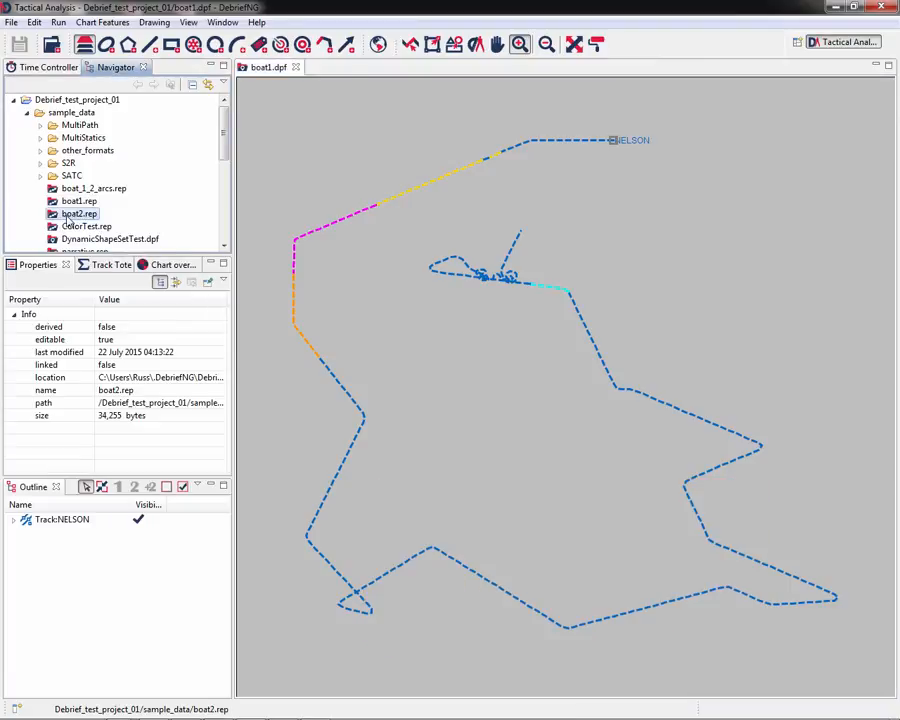
pyautogui.doubleClick(68, 219)
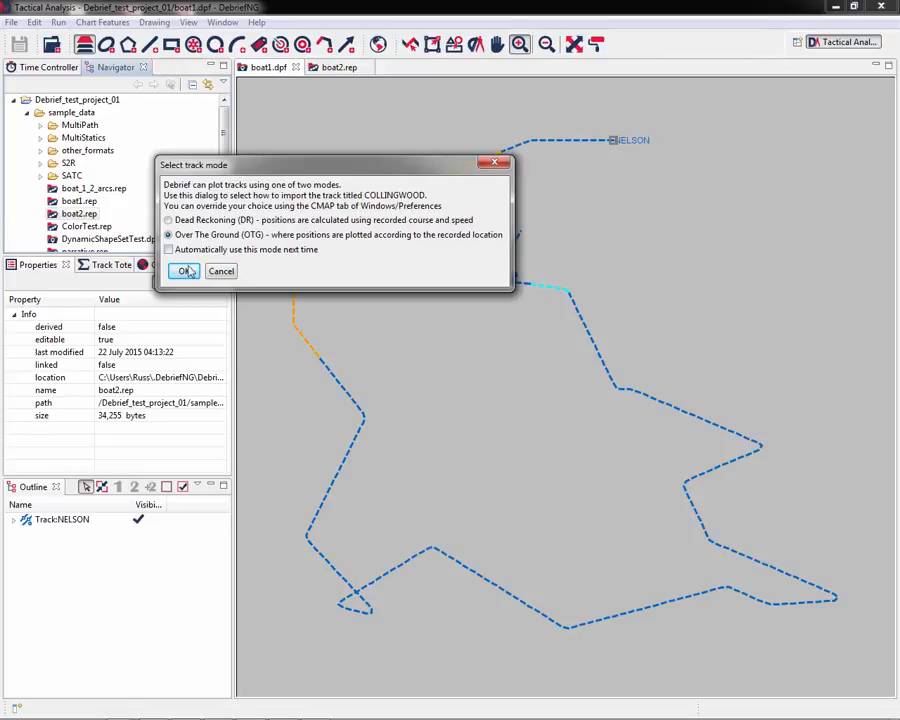
pyautogui.click(184, 273)
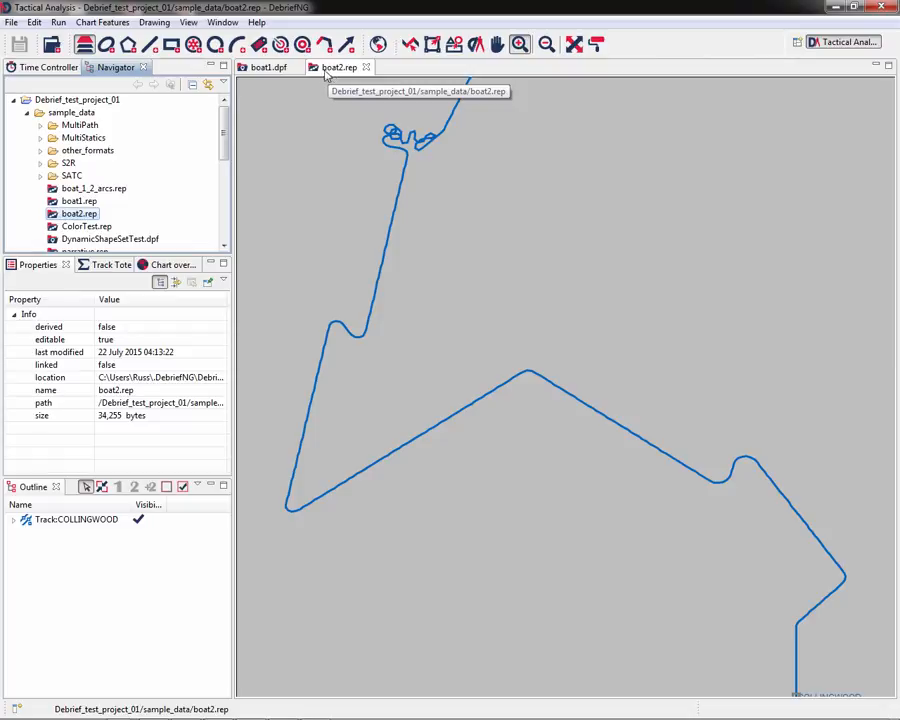
# Reorder the open plots so boat2.rep comes before boat1.dpf, and dock boat2.rep side by side to the right of boat1.dpf.
pyautogui.click(266, 75)
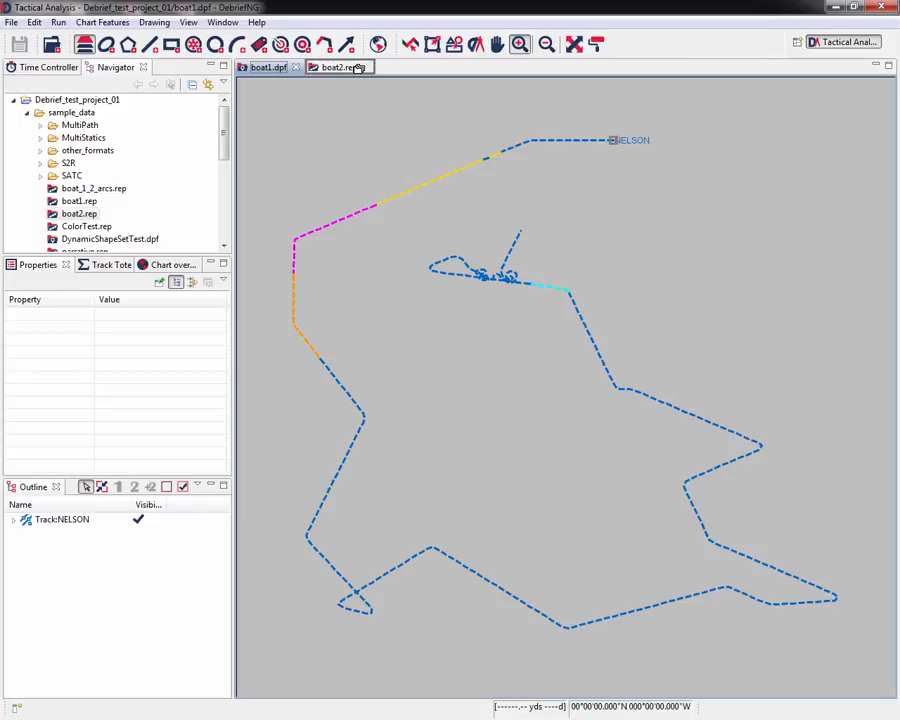
pyautogui.moveTo(358, 69); pyautogui.dragTo(359, 69)
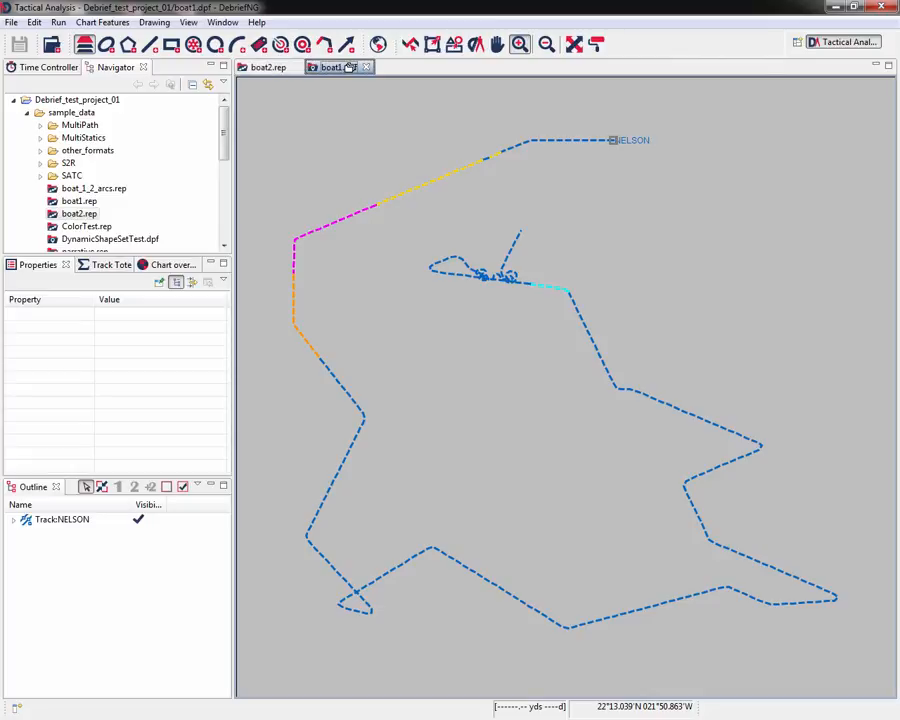
pyautogui.click(266, 68)
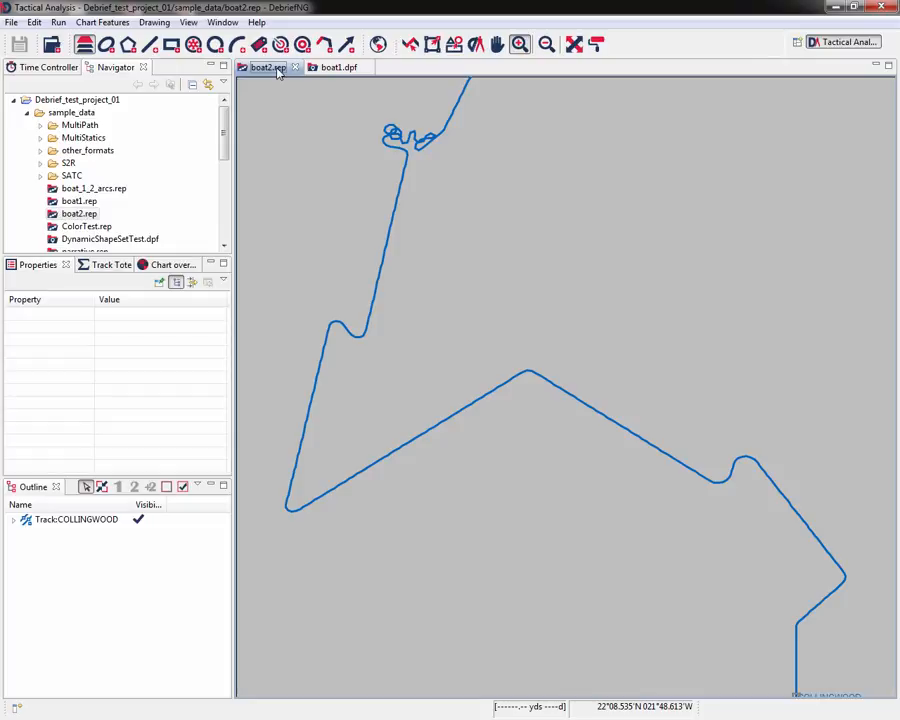
pyautogui.moveTo(279, 72); pyautogui.dragTo(313, 8)
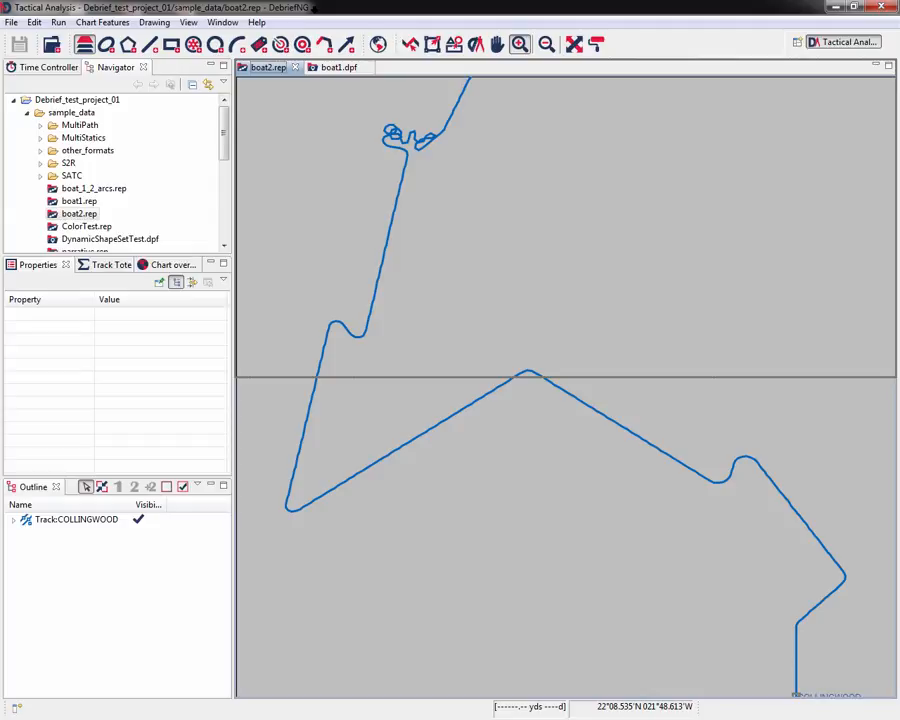
pyautogui.moveTo(313, 8); pyautogui.dragTo(897, 477)
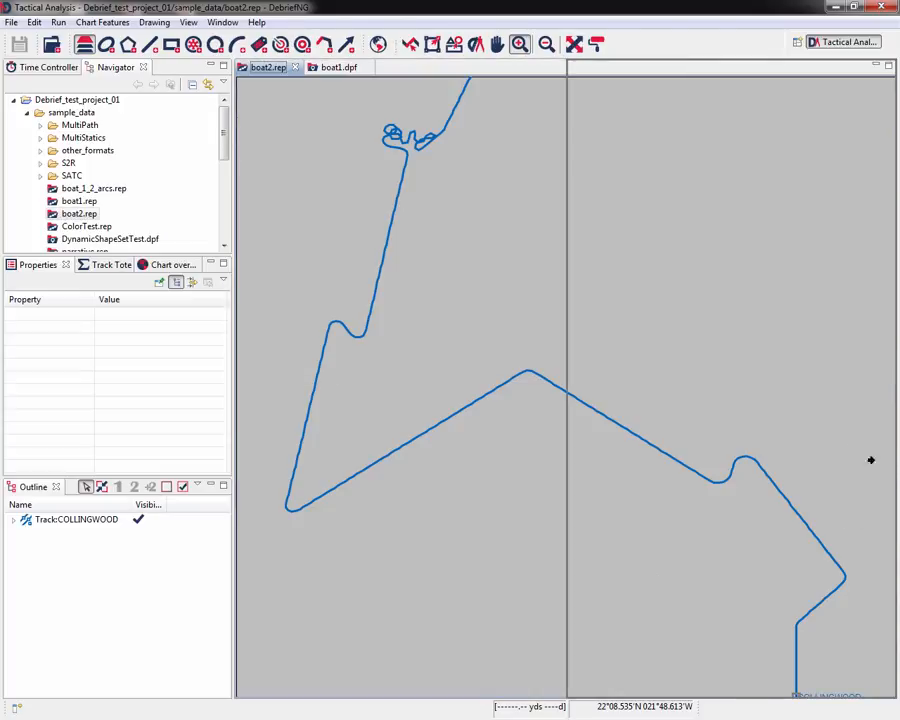
pyautogui.moveTo(457, 31); pyautogui.dragTo(896, 295)
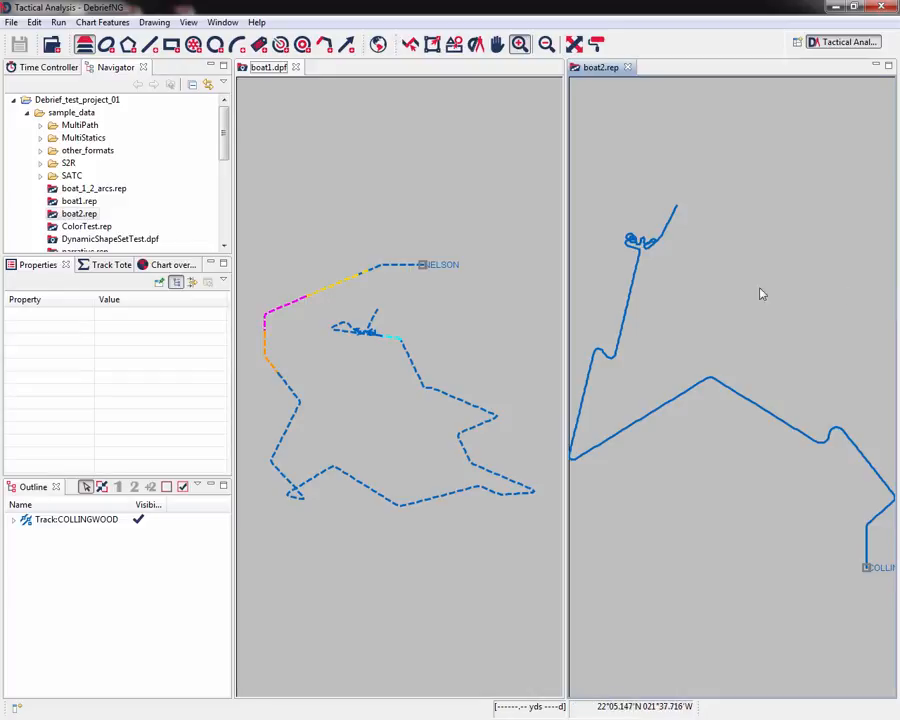
# Open the shapes.dpf plot from the sample_data folder.
pyautogui.moveTo(384, 224)
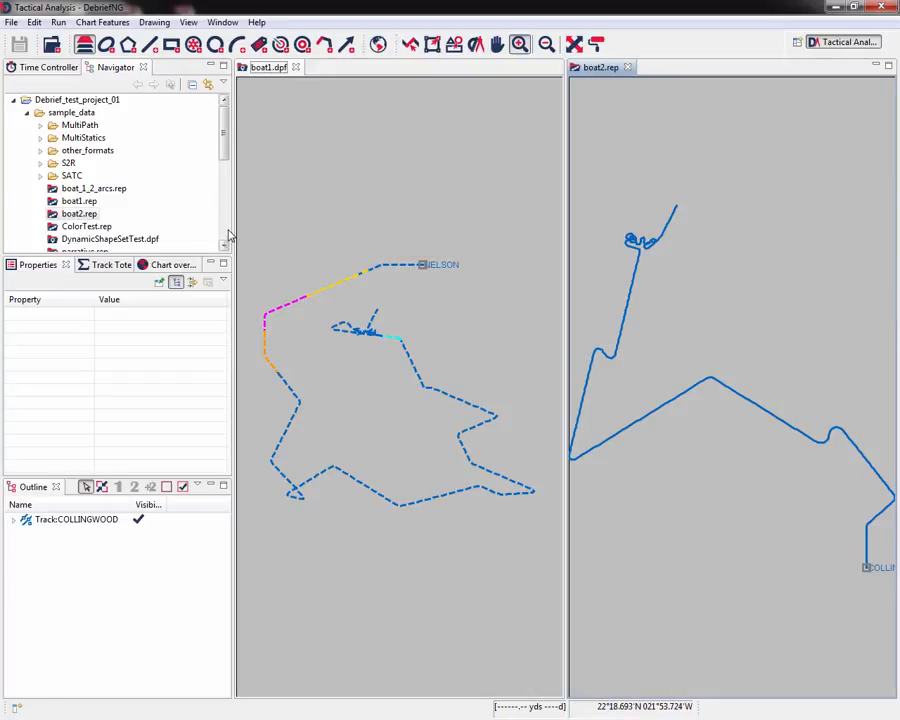
pyautogui.click(228, 135)
pyautogui.moveTo(230, 135); pyautogui.dragTo(226, 176)
pyautogui.click(80, 240)
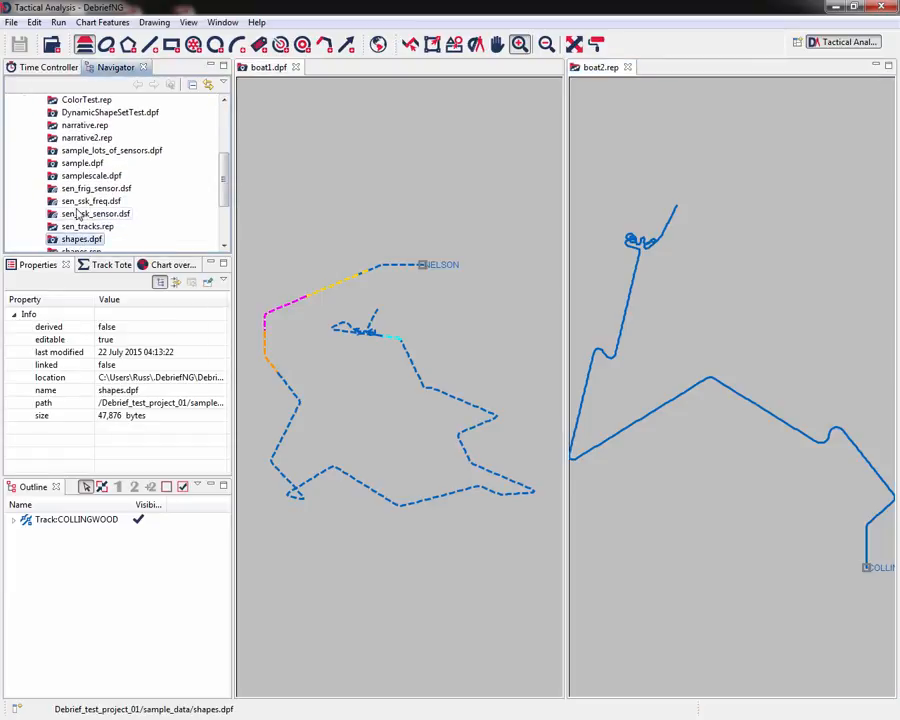
pyautogui.doubleClick(82, 240)
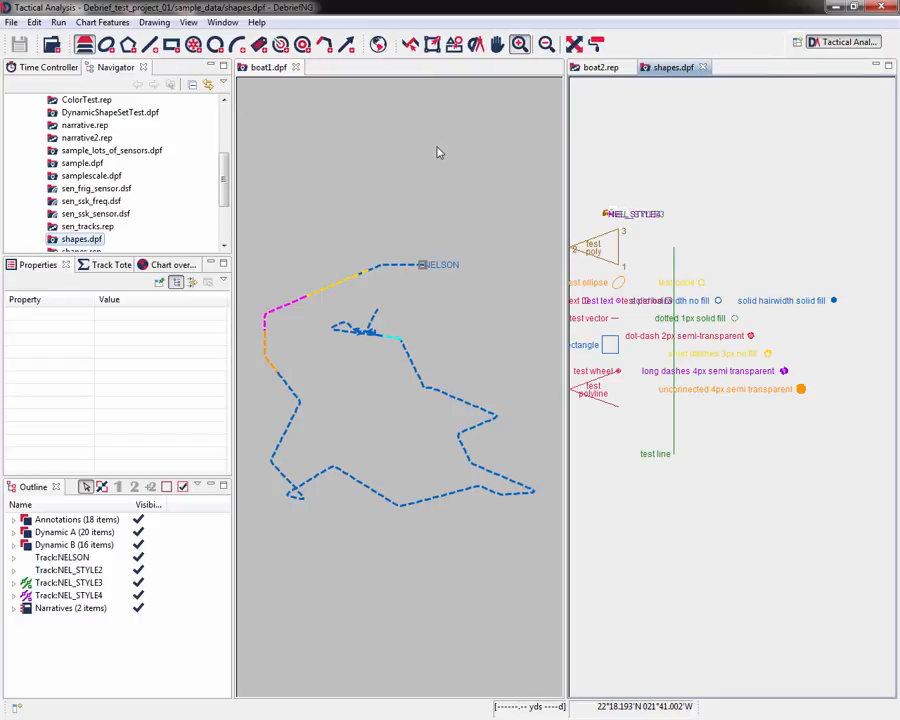
# Dock the shapes.dpf plot in its own pane directly below boat2.rep.
pyautogui.click(676, 68)
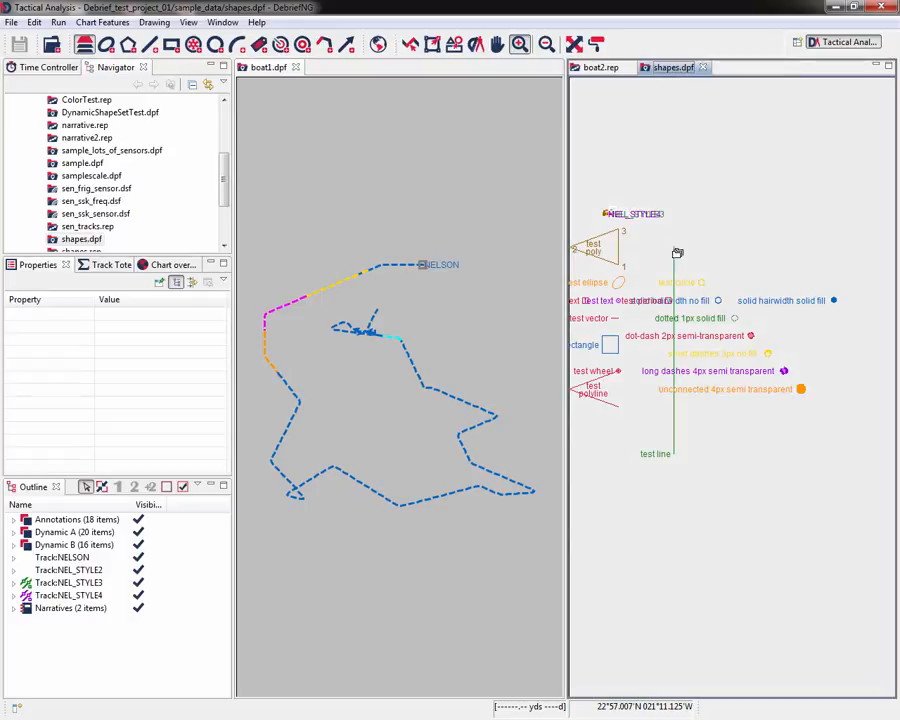
pyautogui.moveTo(653, 489); pyautogui.dragTo(662, 697)
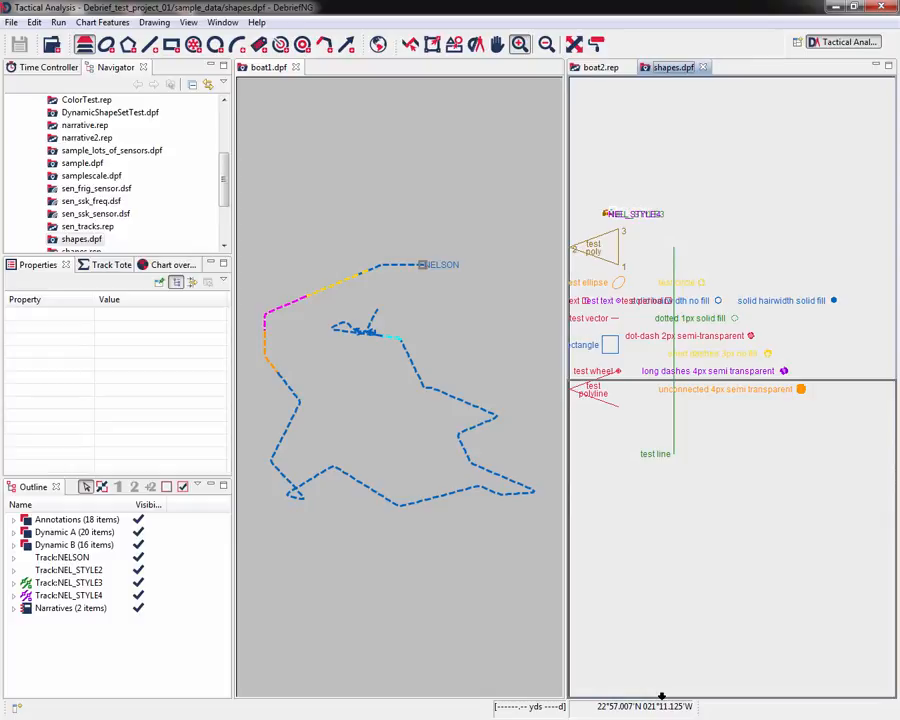
pyautogui.moveTo(662, 697); pyautogui.dragTo(662, 697)
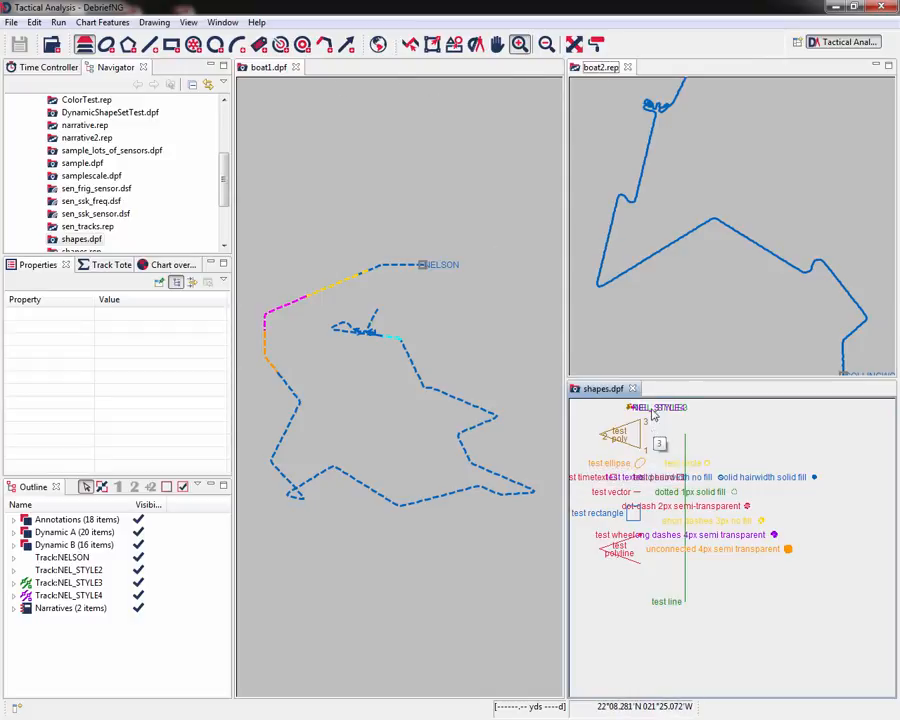
# Move the shapes.dpf plot out of its own pane and stack it with boat1.dpf, placed after it.
pyautogui.moveTo(461, 233)
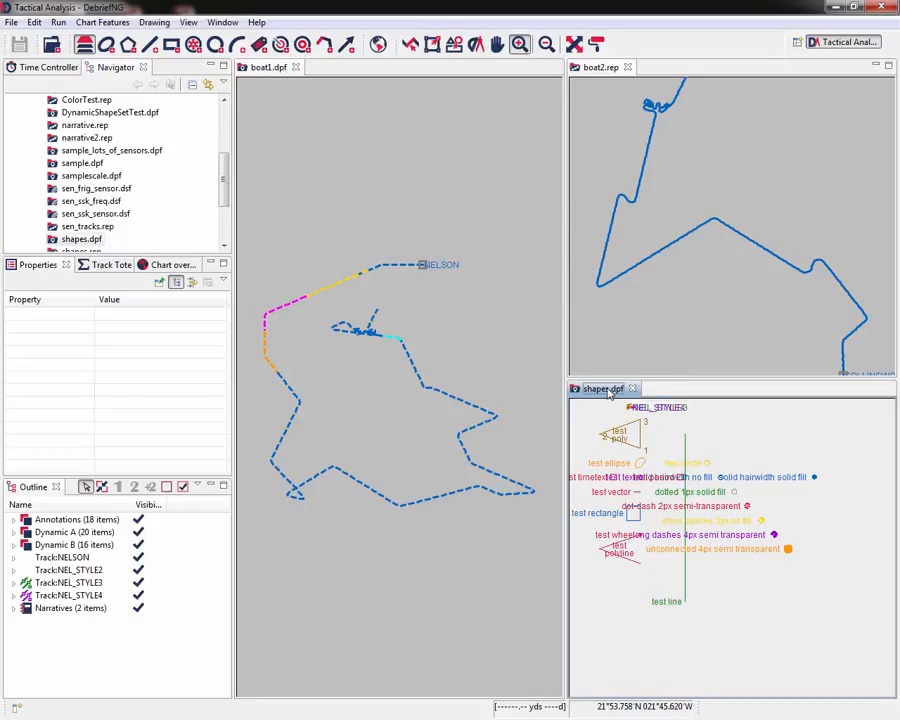
pyautogui.moveTo(615, 263); pyautogui.dragTo(608, 67)
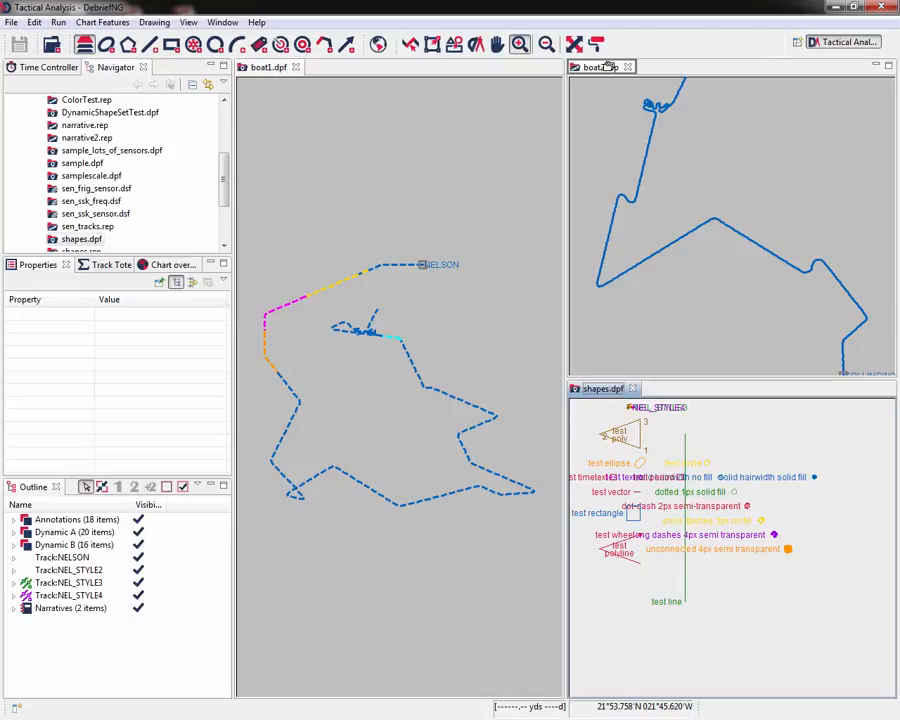
pyautogui.moveTo(608, 67); pyautogui.dragTo(270, 68)
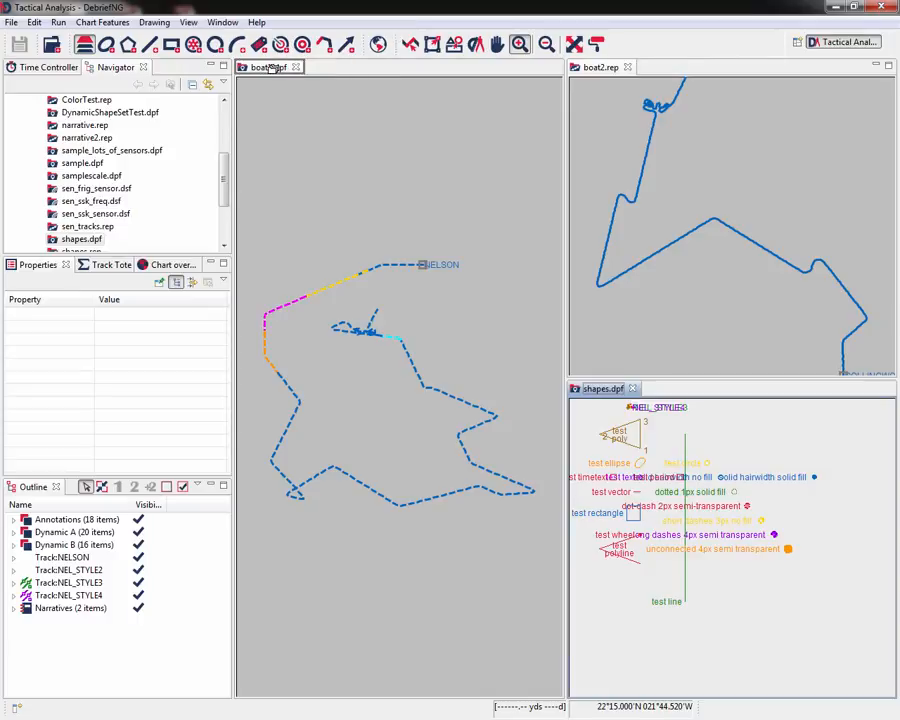
pyautogui.moveTo(270, 68); pyautogui.dragTo(318, 67)
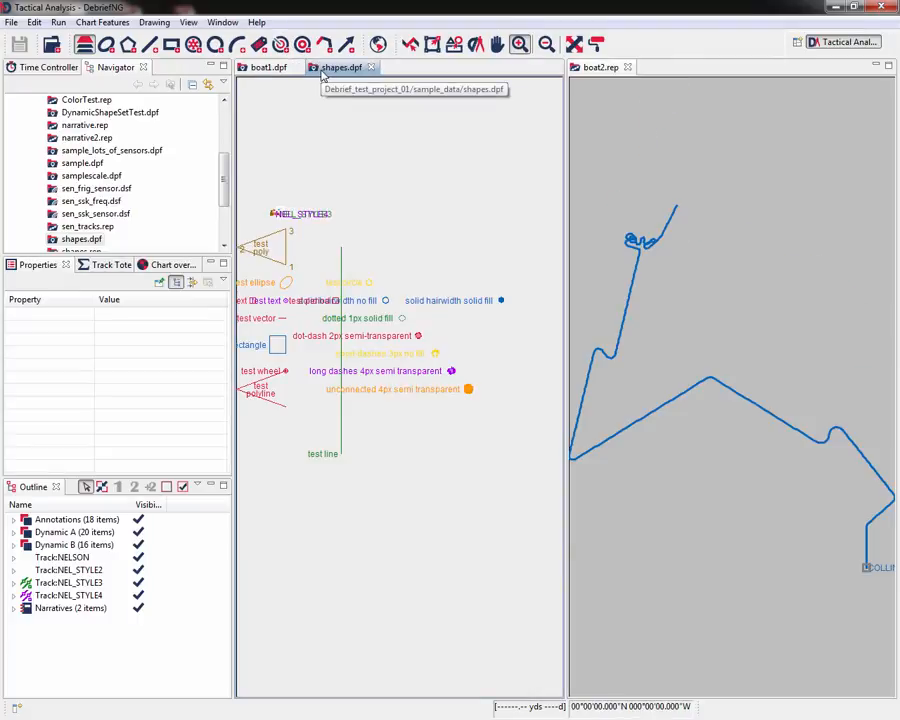
# Close the shapes.dpf plot and make boat1.dpf the active plot.
pyautogui.click(371, 68)
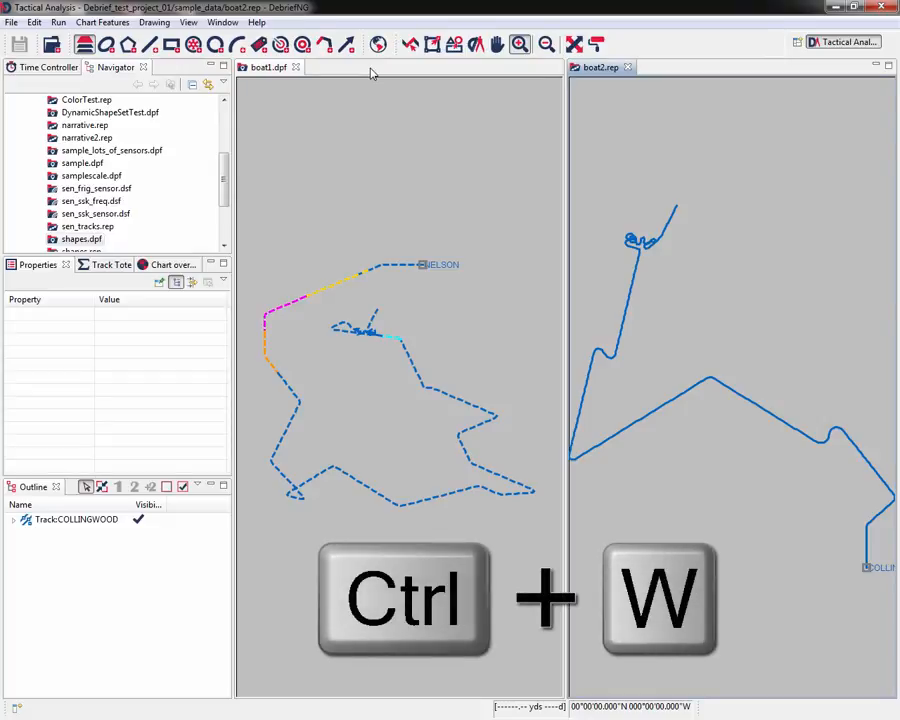
pyautogui.click(11, 22)
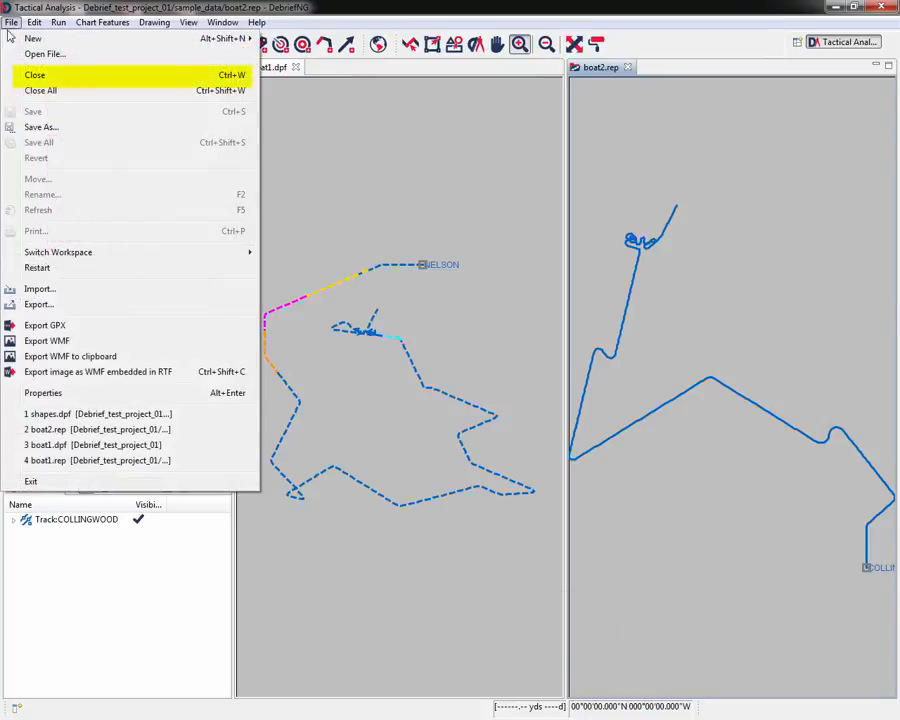
pyautogui.click(300, 115)
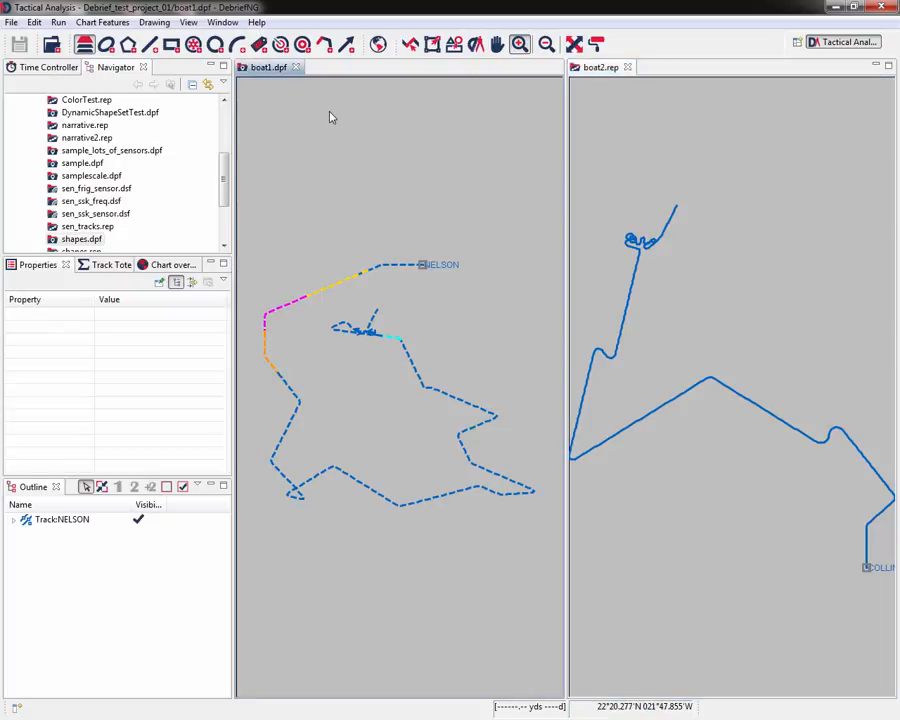